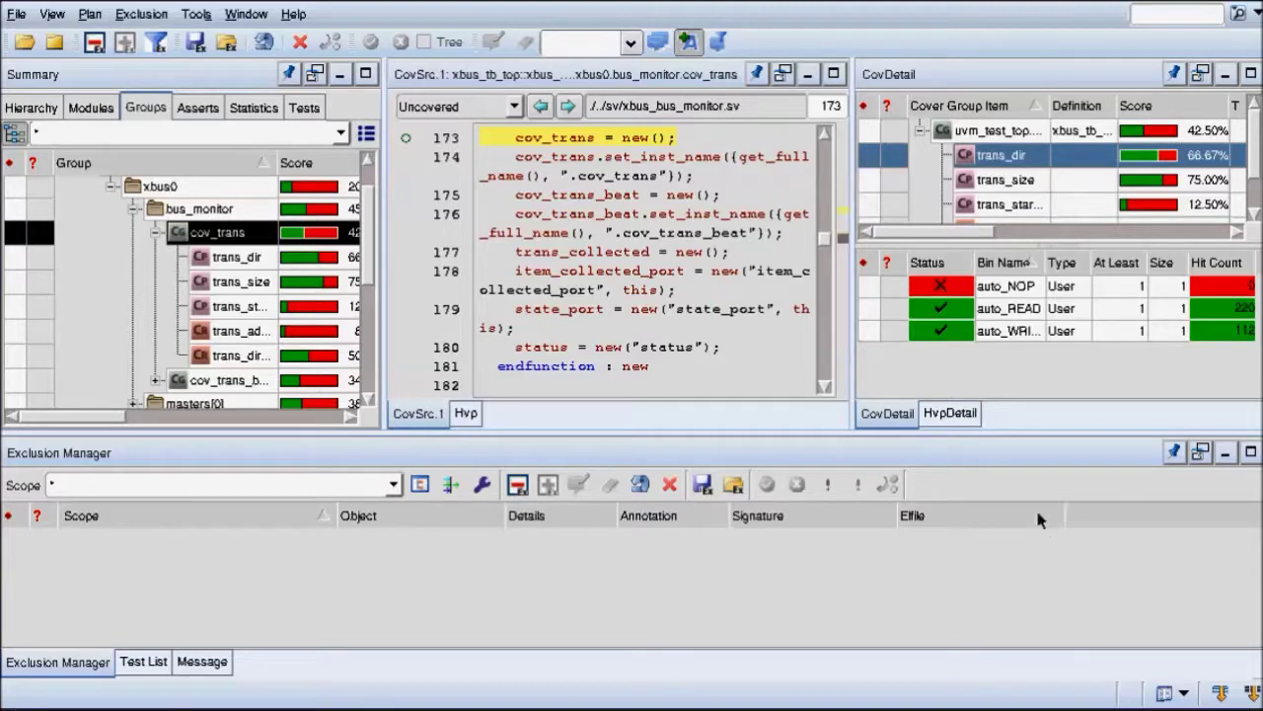
Step: Exclude the uncovered auto_NOP bin of coverpoint trans_dir and recalculate the coverage scores
mouse_move(962, 287)
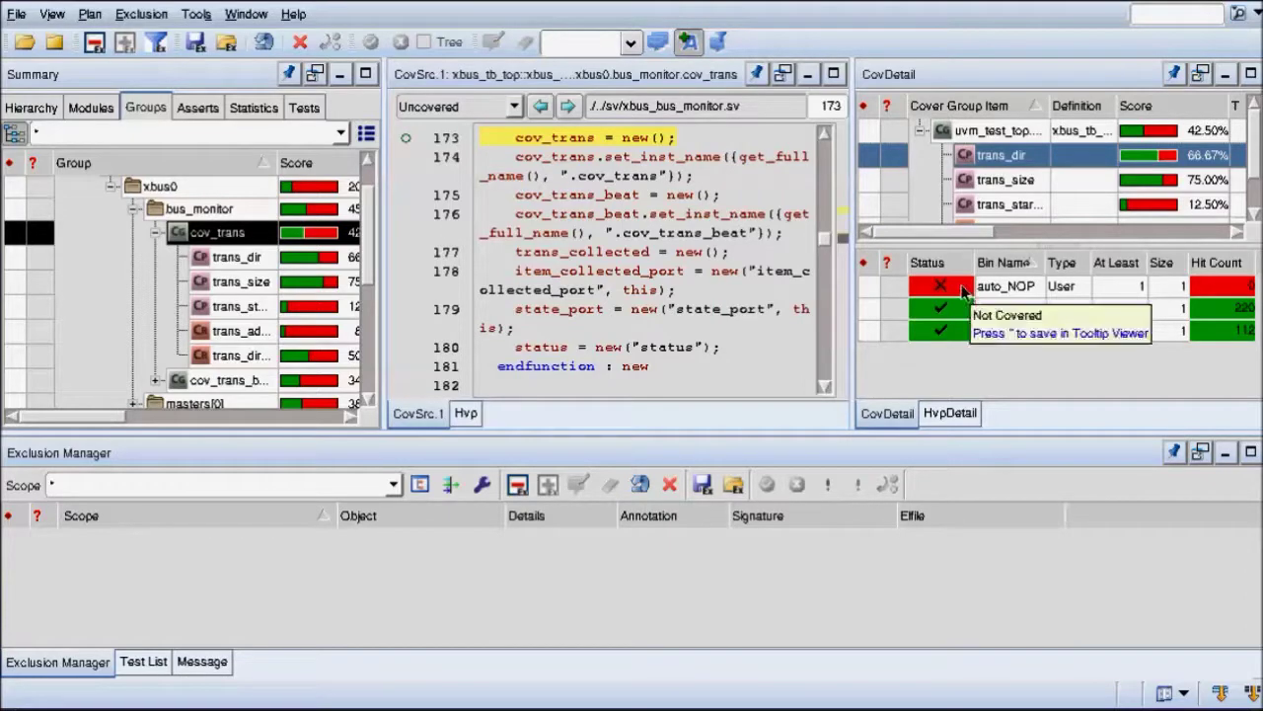
click(963, 288)
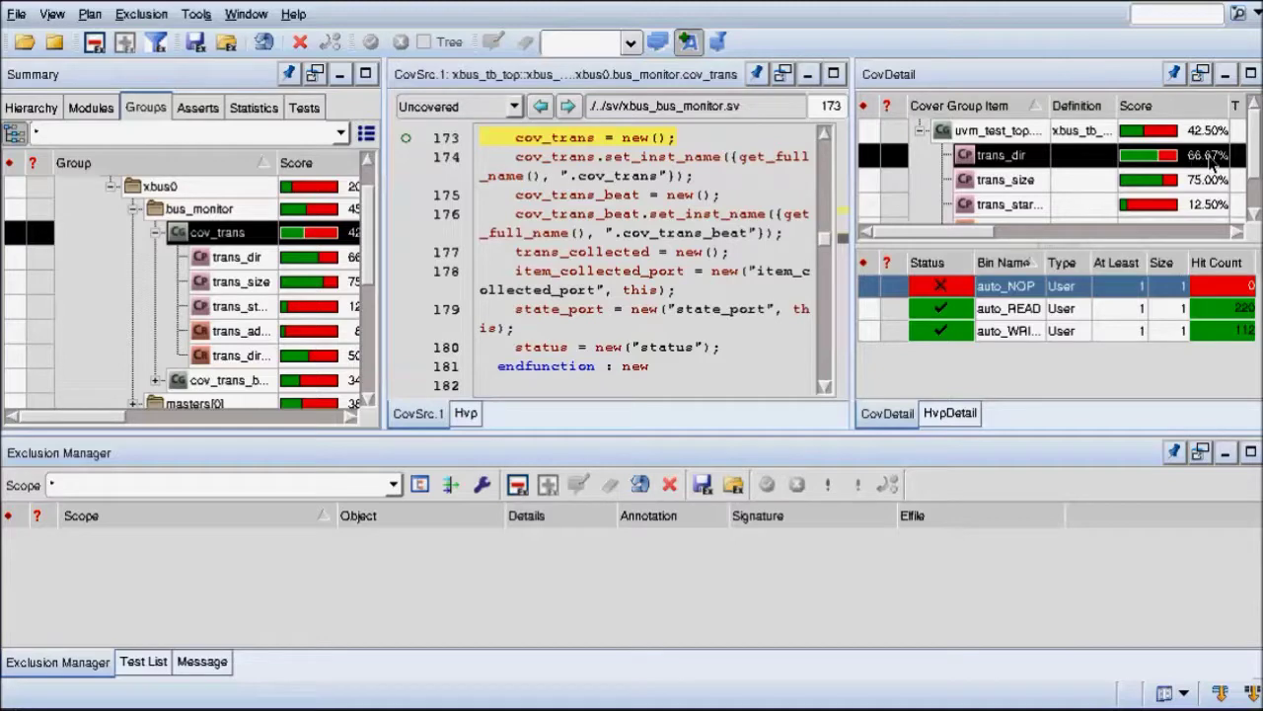
mouse_move(1206, 164)
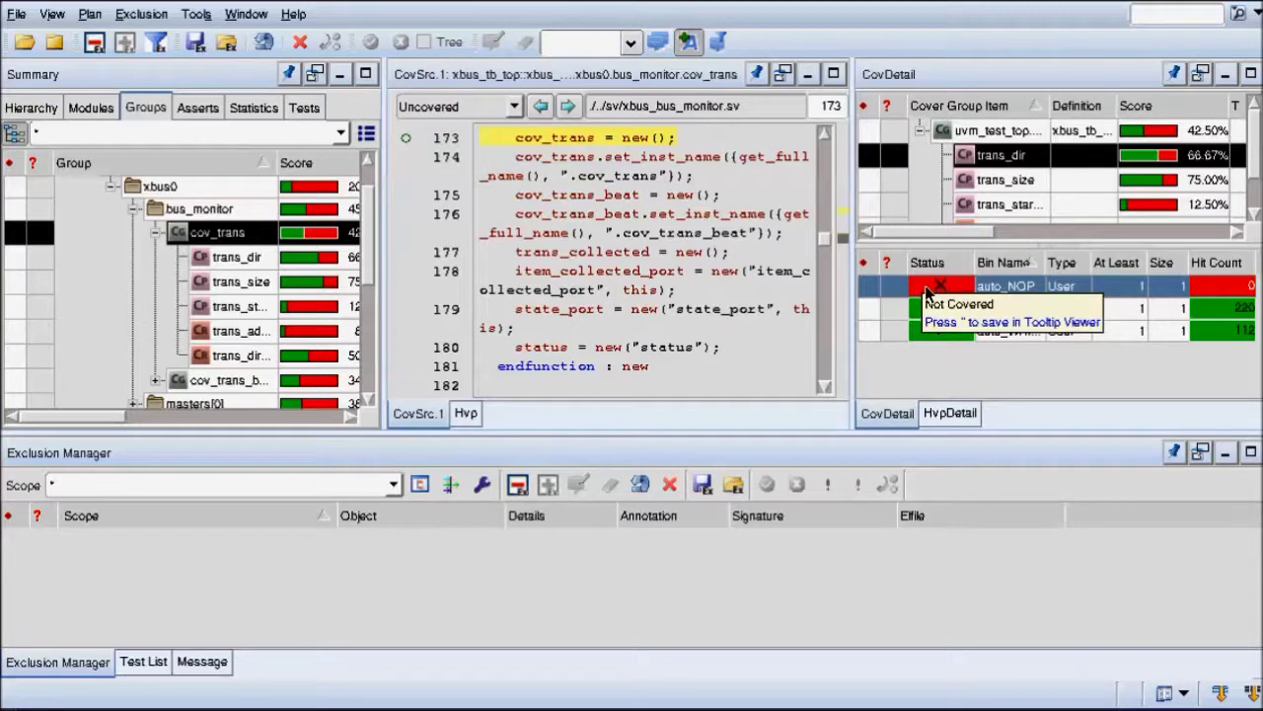
right_click(928, 290)
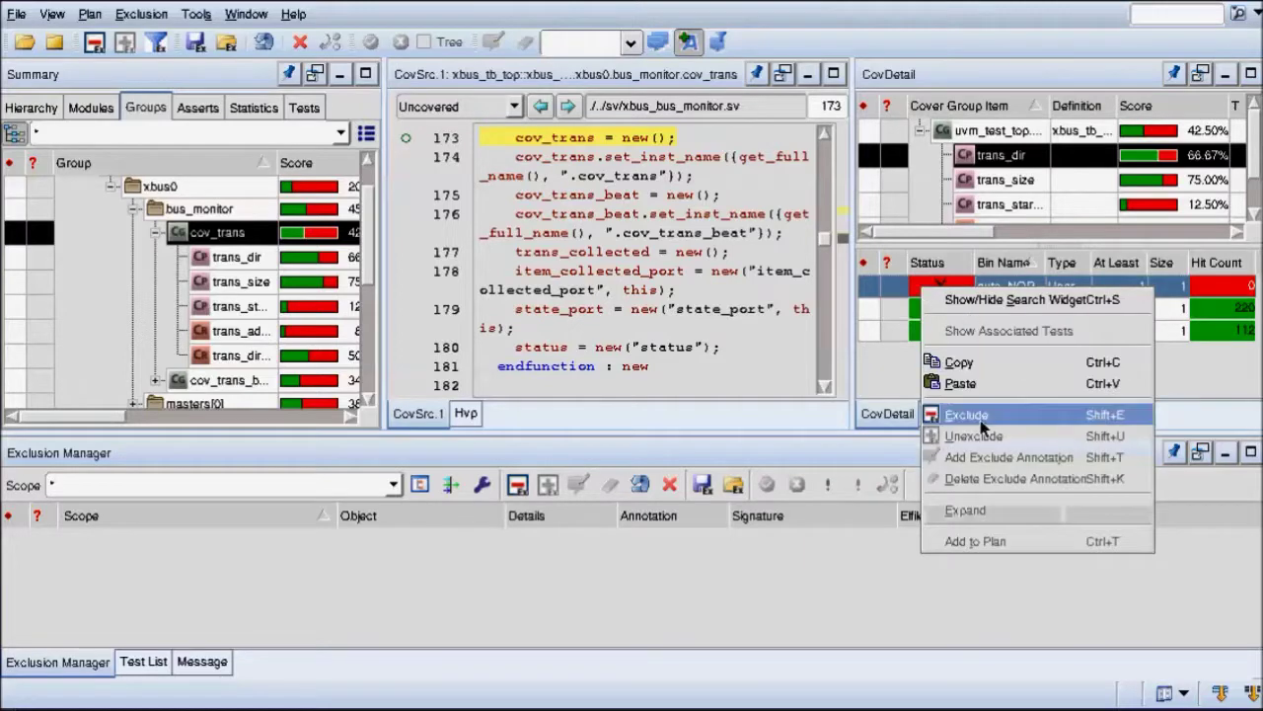
click(893, 369)
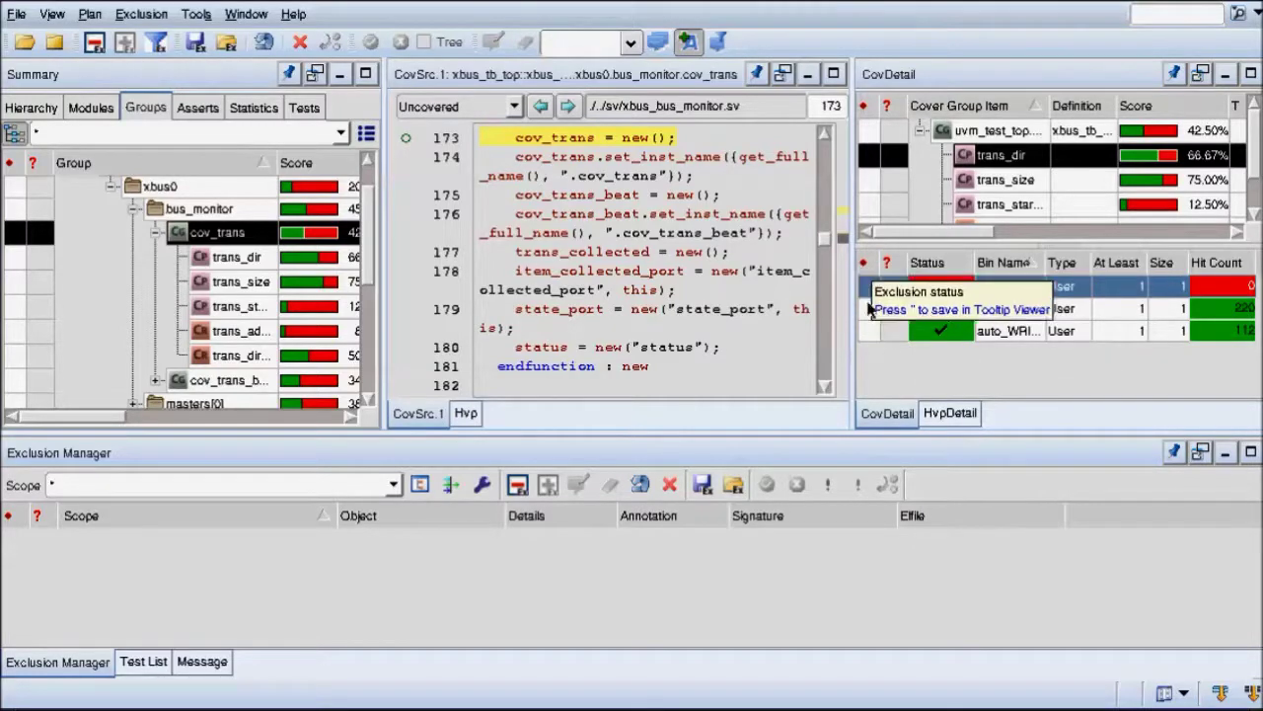
click(869, 287)
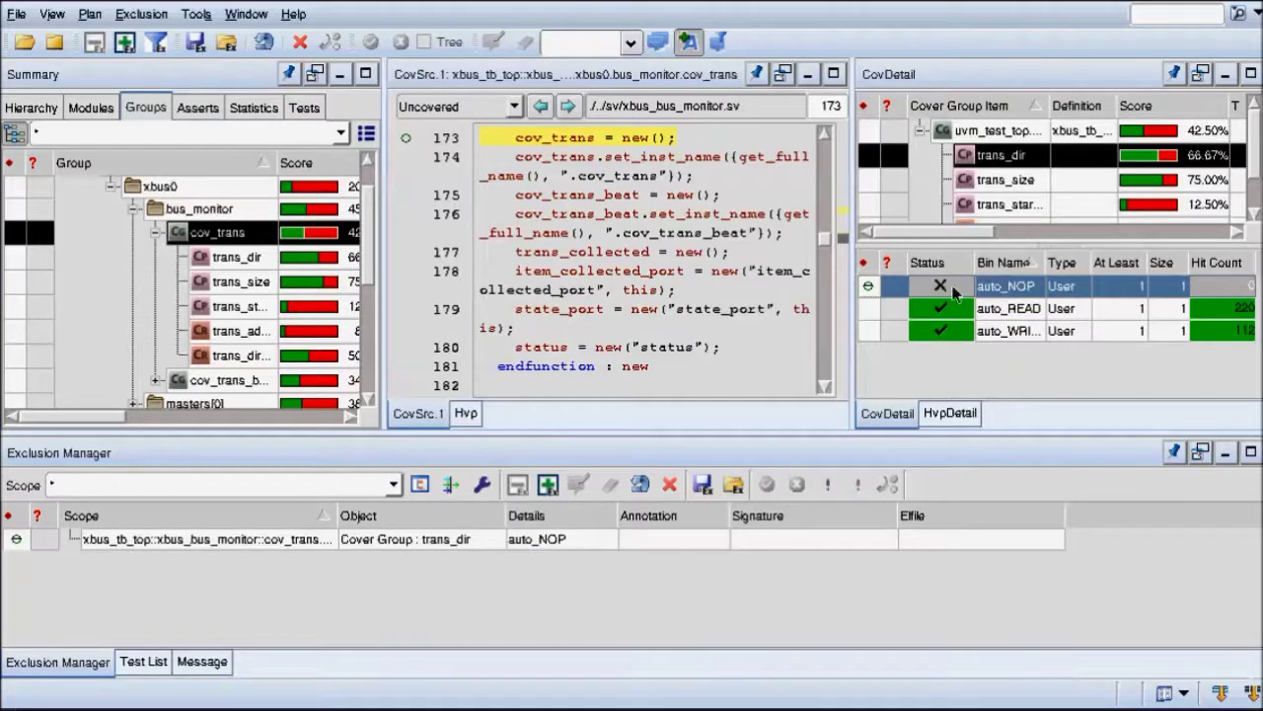
click(265, 49)
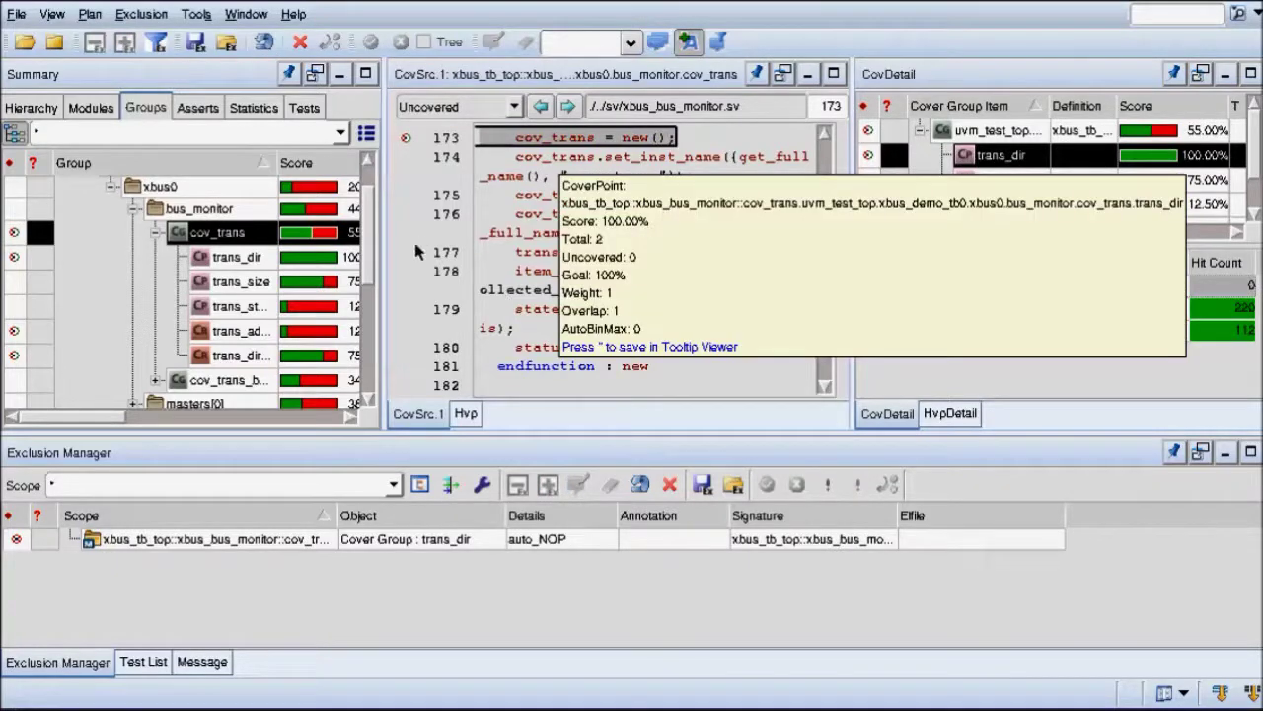
Step: Display the bins of coverpoint trans_size in the coverage details and exclude its uncovered sizes_2 bin
click(247, 258)
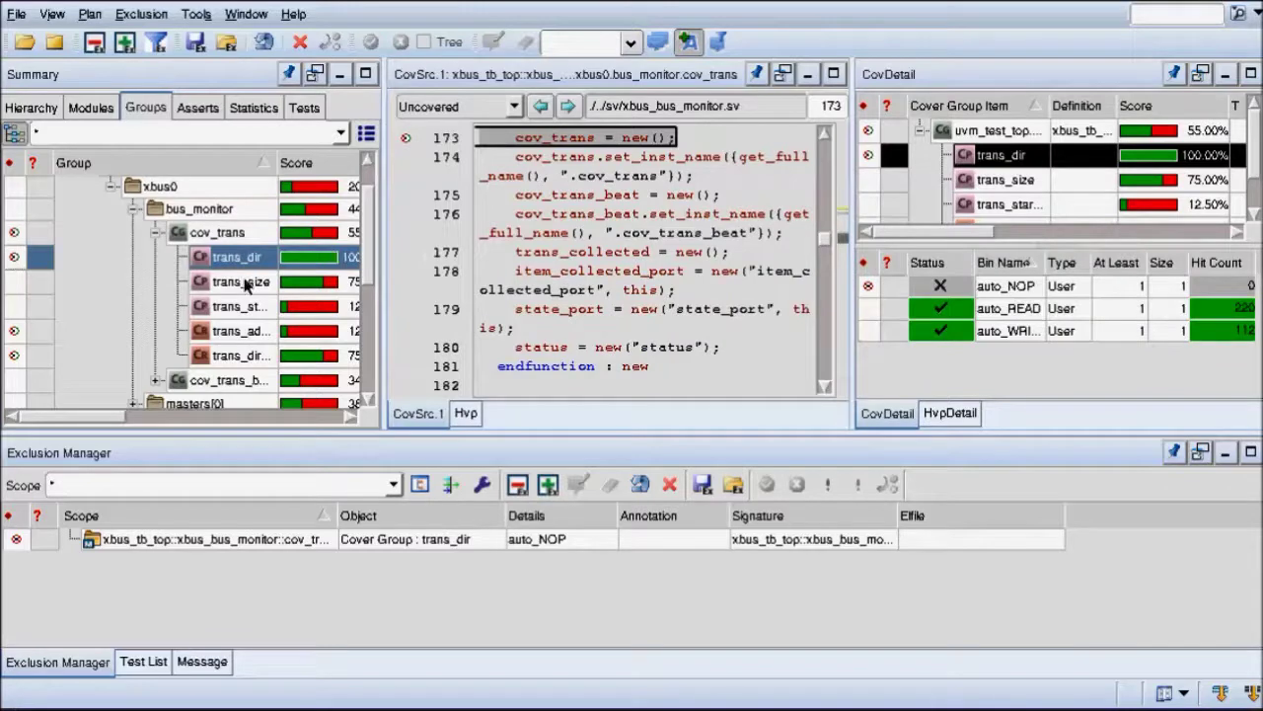
click(247, 284)
click(242, 306)
click(1007, 184)
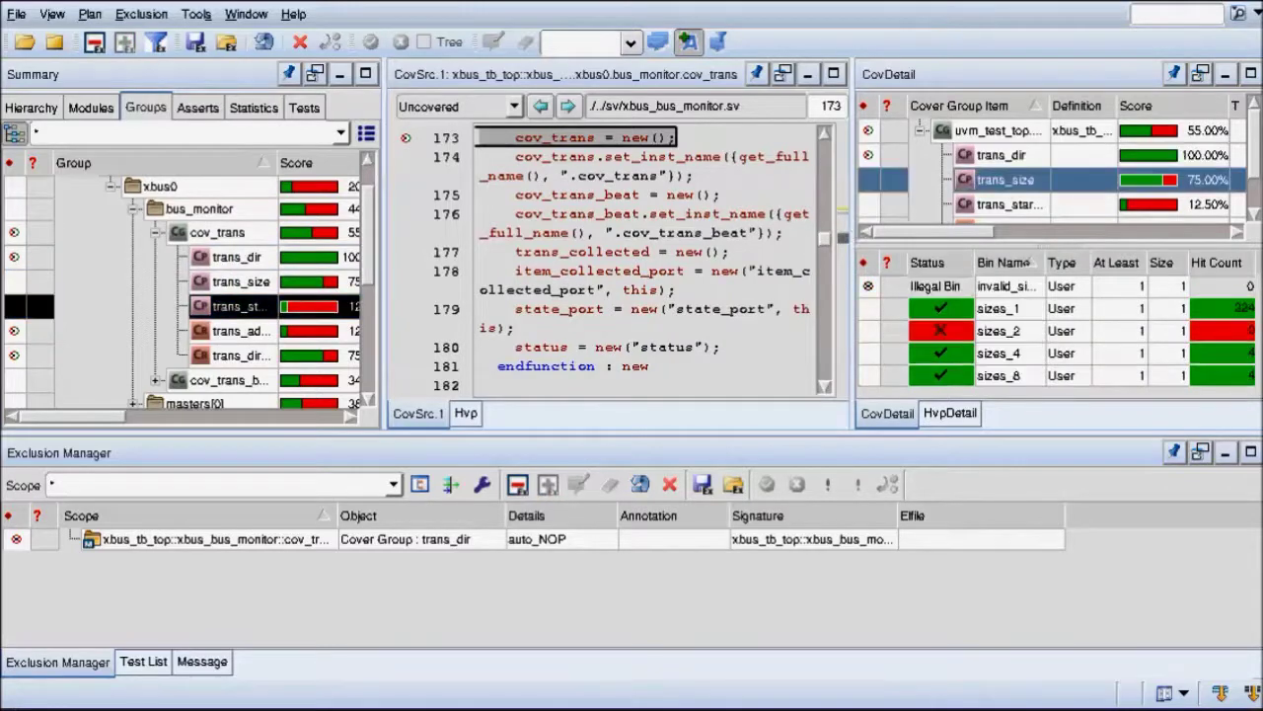
click(869, 331)
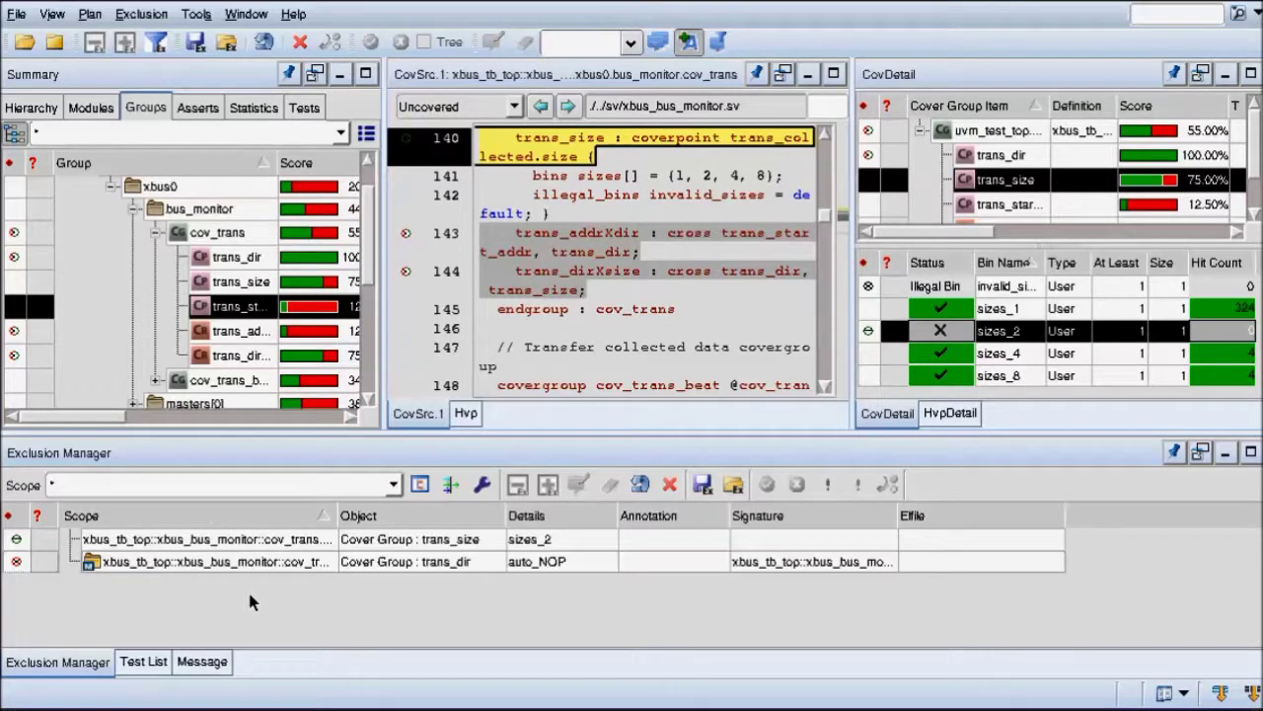
Step: Annotate the auto_NOP exclusion as "Unreachable" and the sizes_2 exclusion as "Not interesting"
click(647, 559)
click(673, 561)
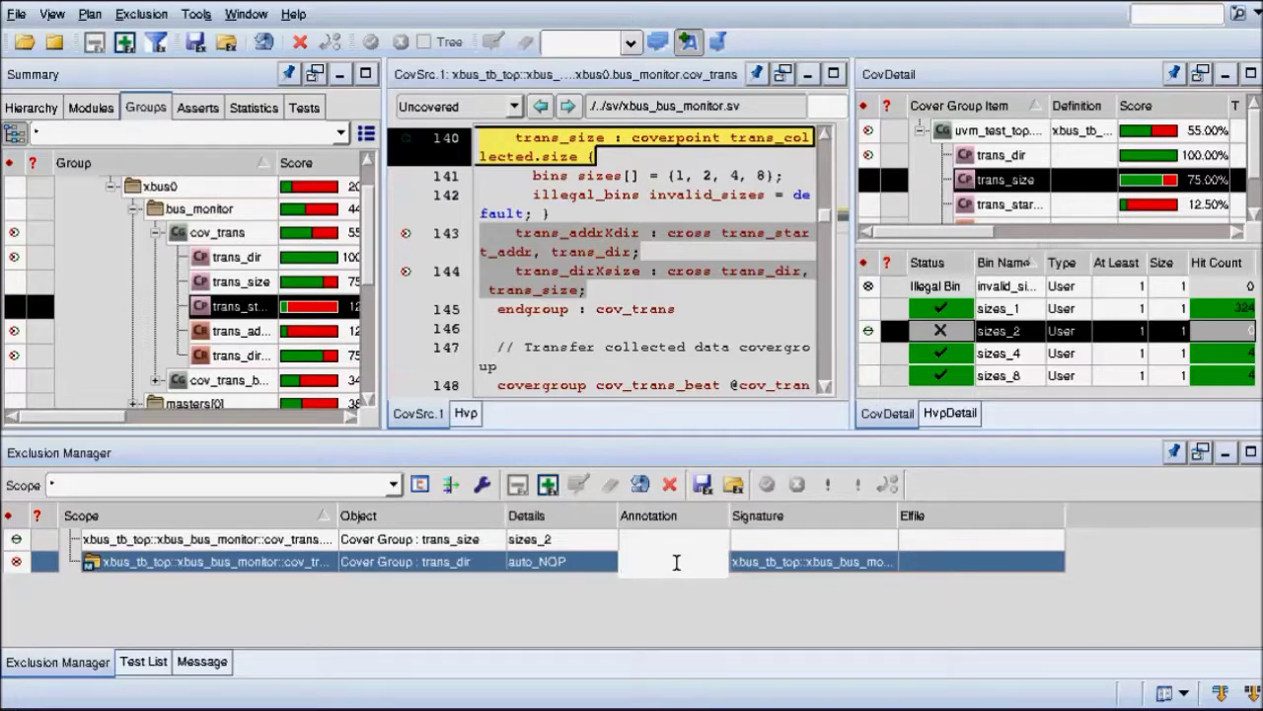
text(unreachable)
click(644, 539)
text(Not interesting)
click(616, 606)
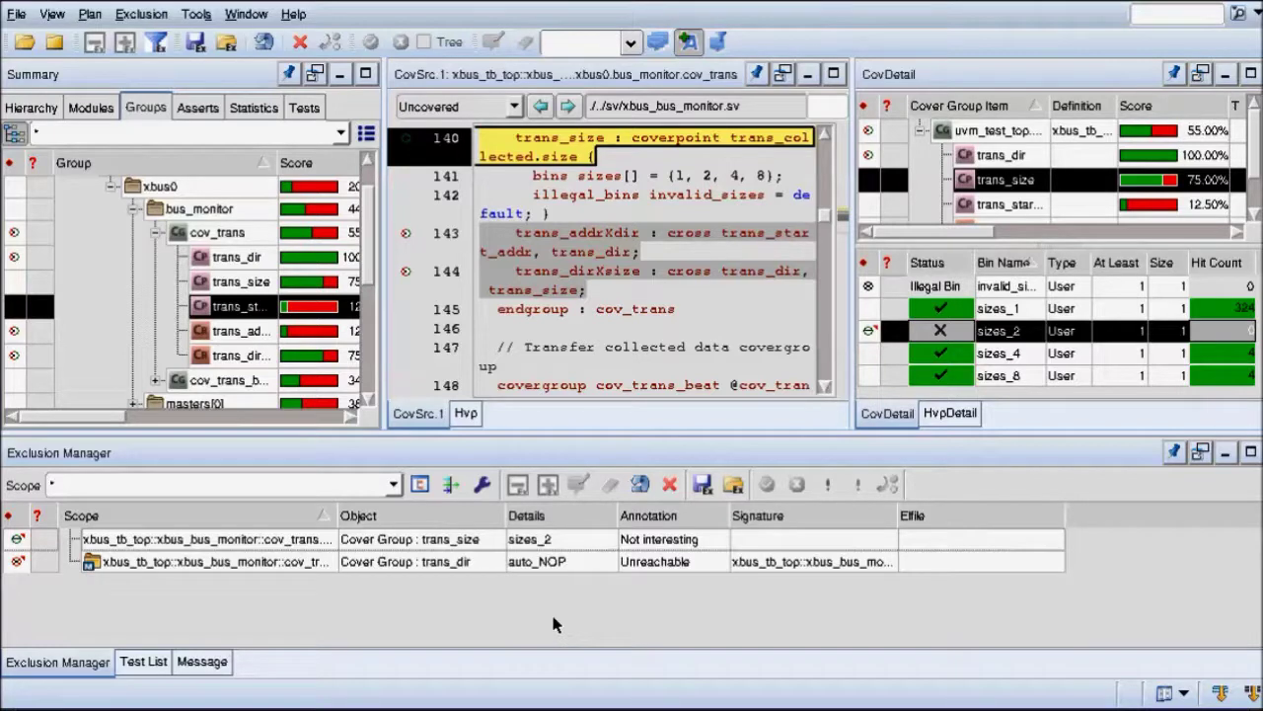
Step: Clear all current exclusions and load the saved exclusion file LastWeek.el
click(303, 51)
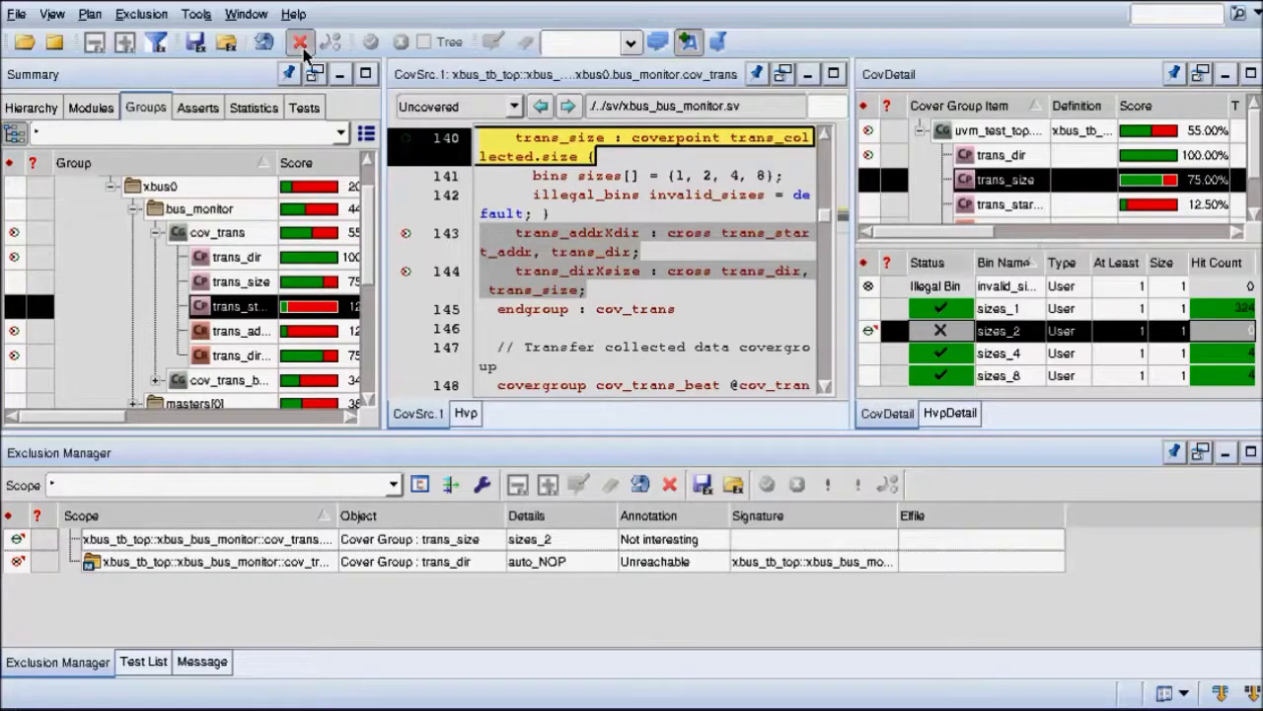
click(877, 462)
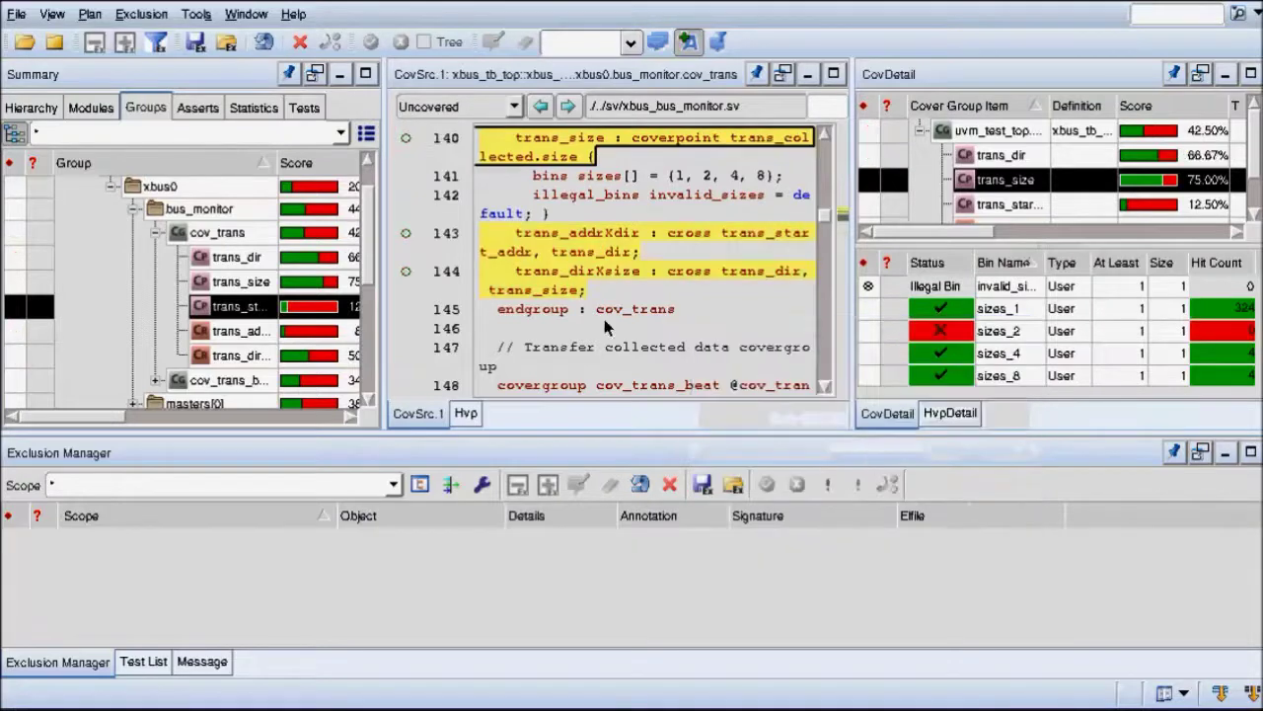
click(733, 484)
double_click(697, 403)
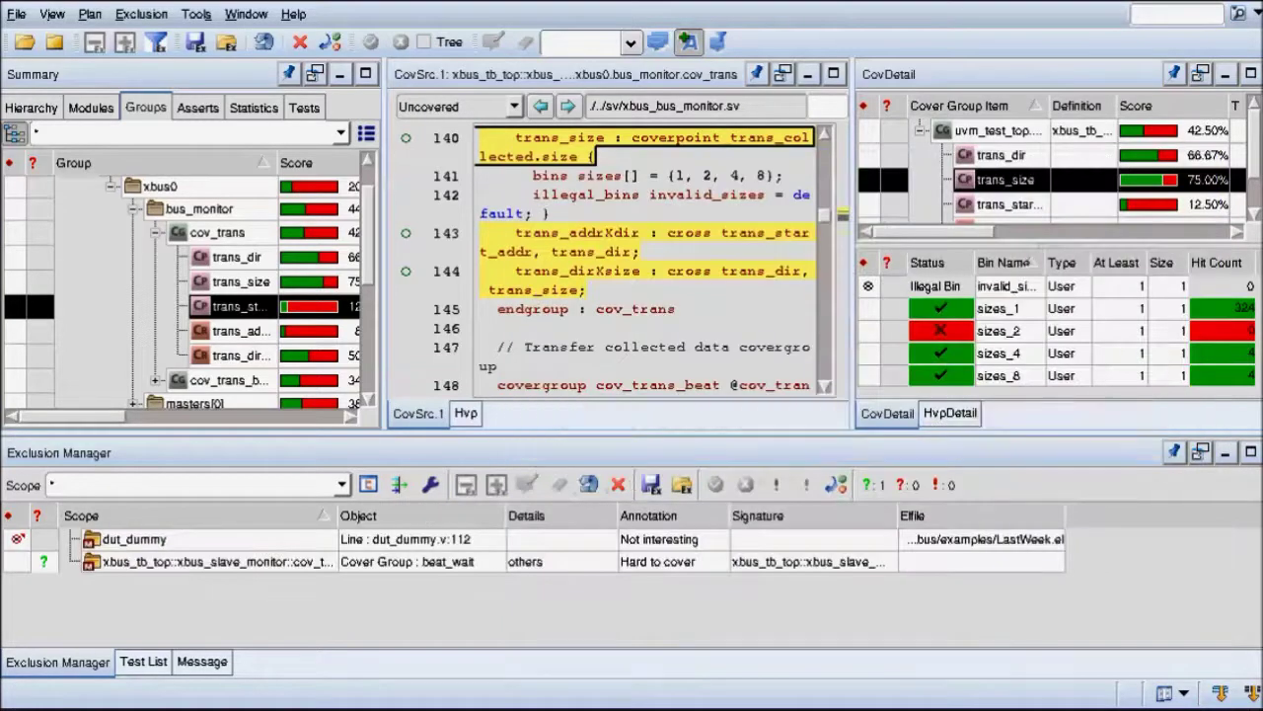
Step: Examine the loaded exclusions, checking the beat_wait bin others against its bin details and the bin definitions in the covergroup source
click(197, 541)
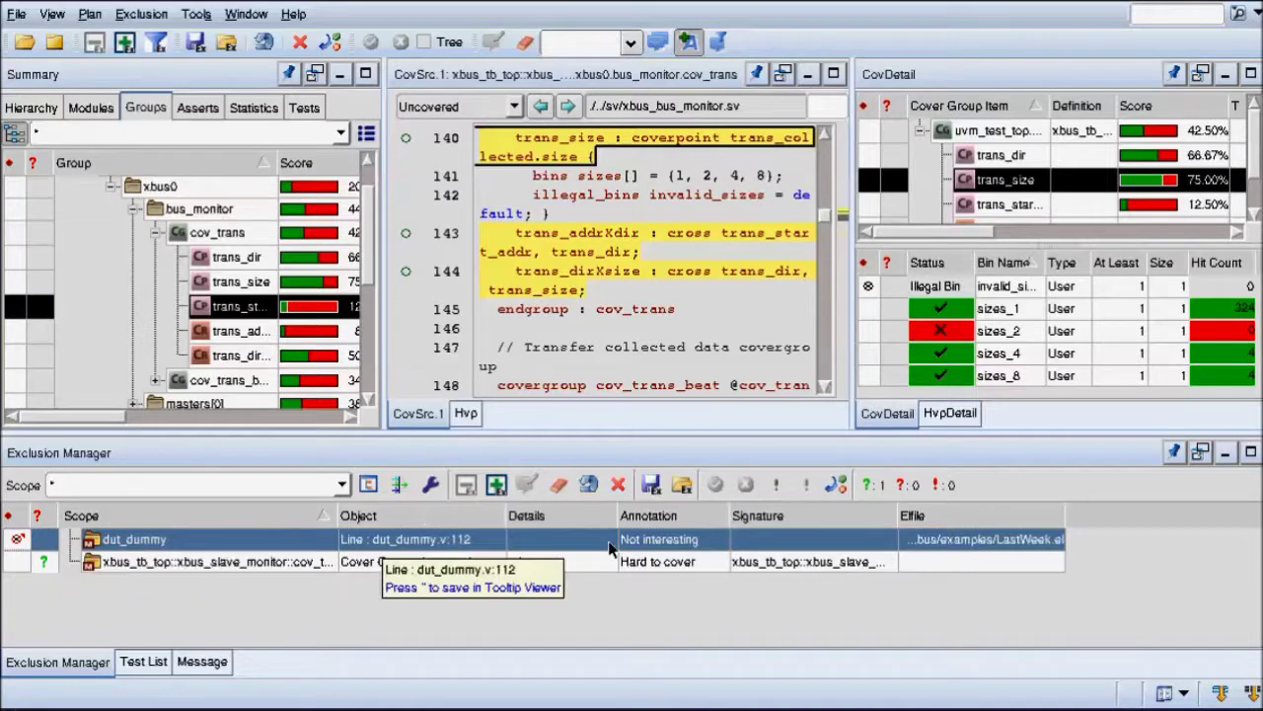
click(241, 581)
click(247, 562)
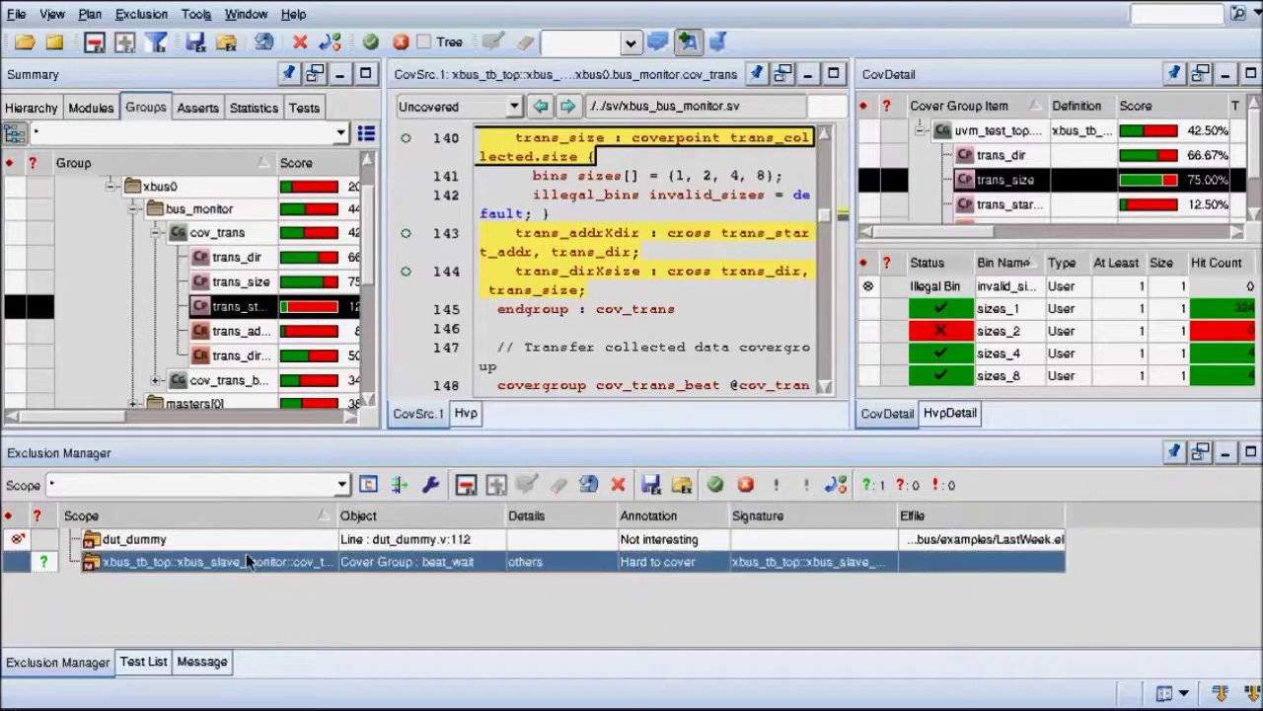
double_click(136, 562)
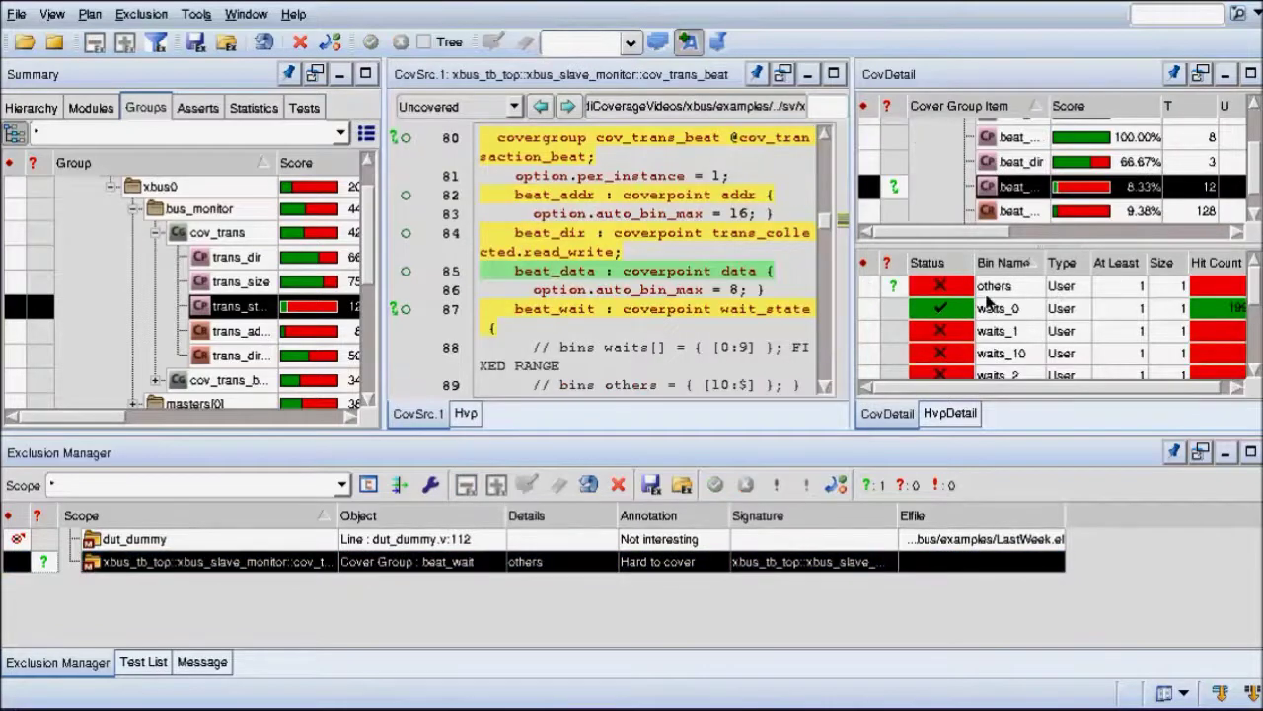
mouse_move(999, 286)
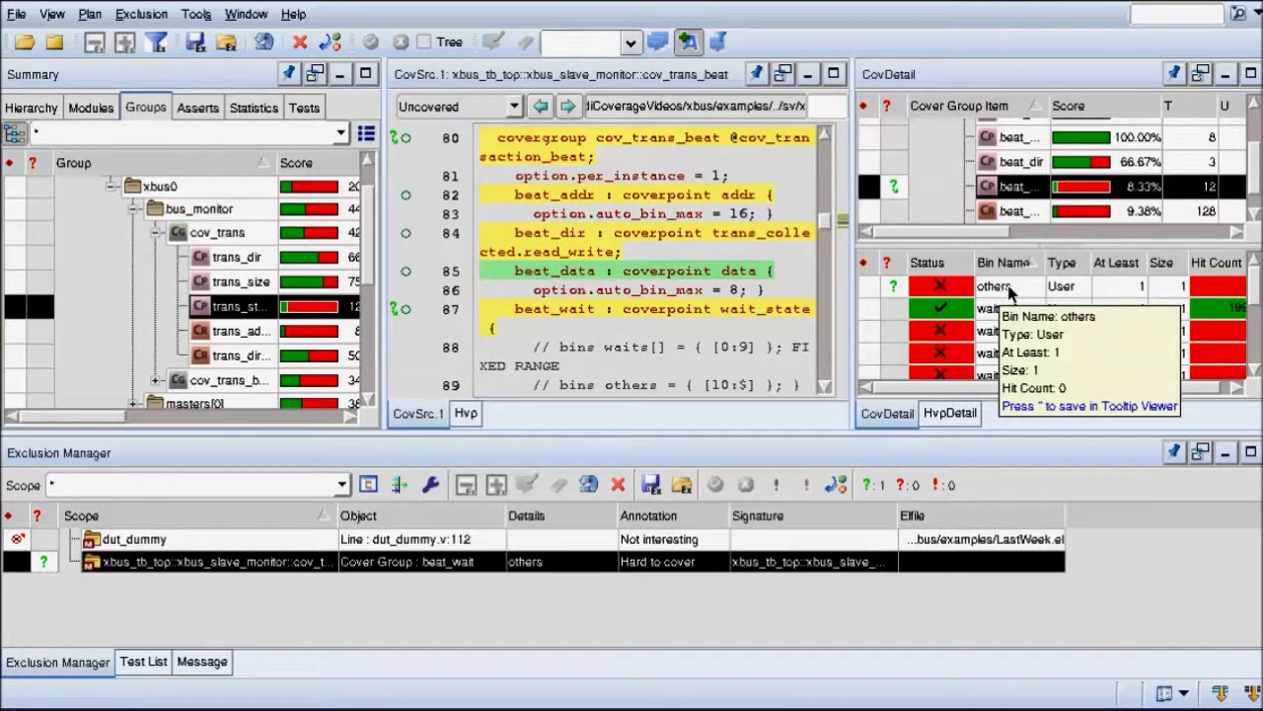
mouse_move(895, 288)
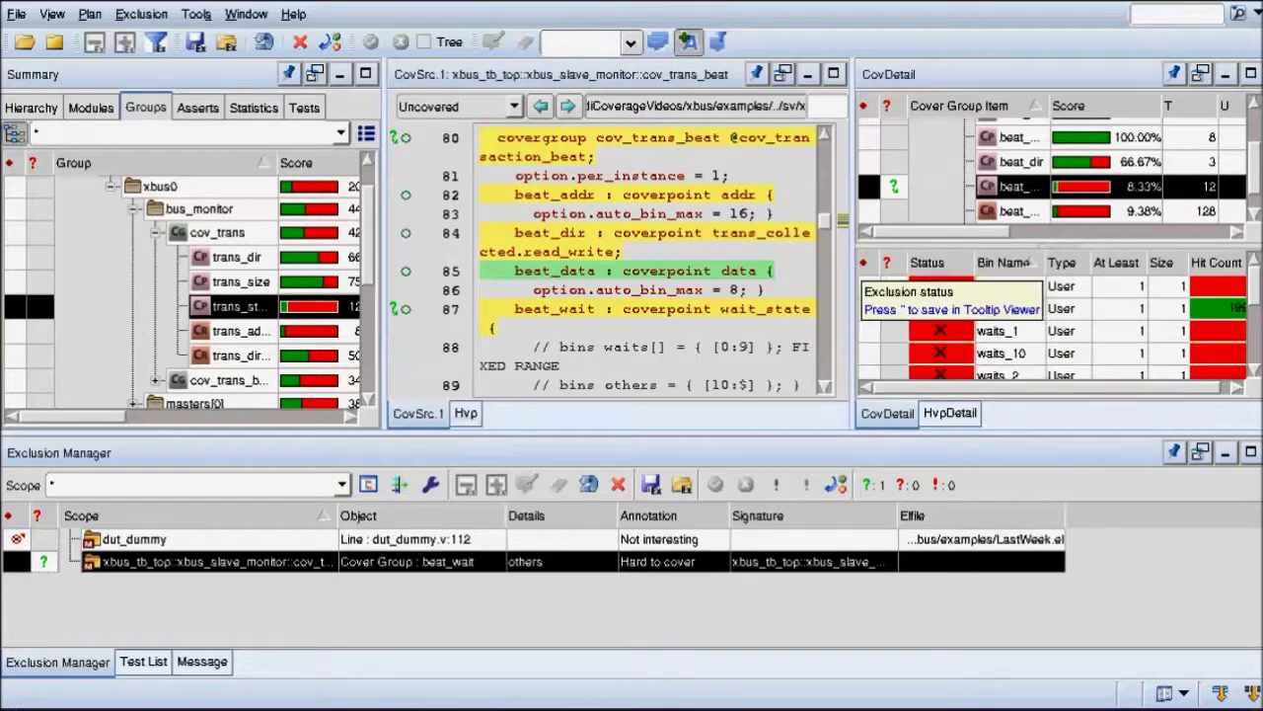
click(992, 285)
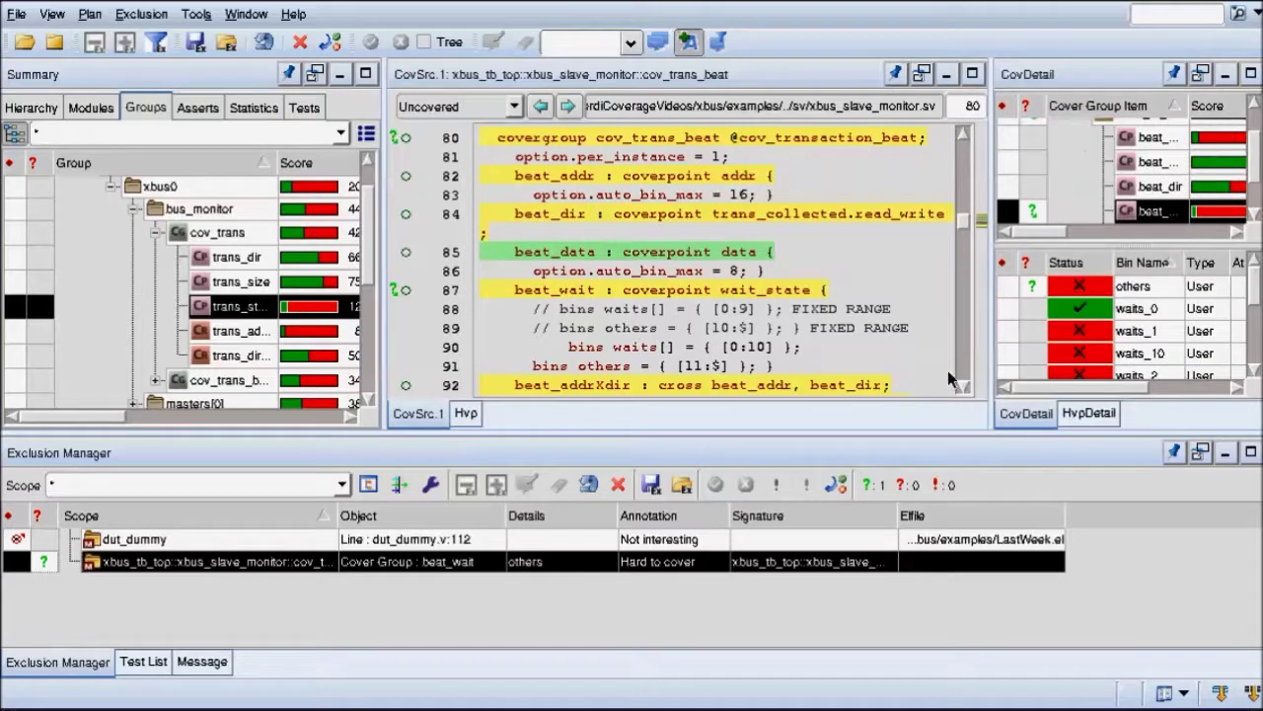
click(963, 387)
click(962, 387)
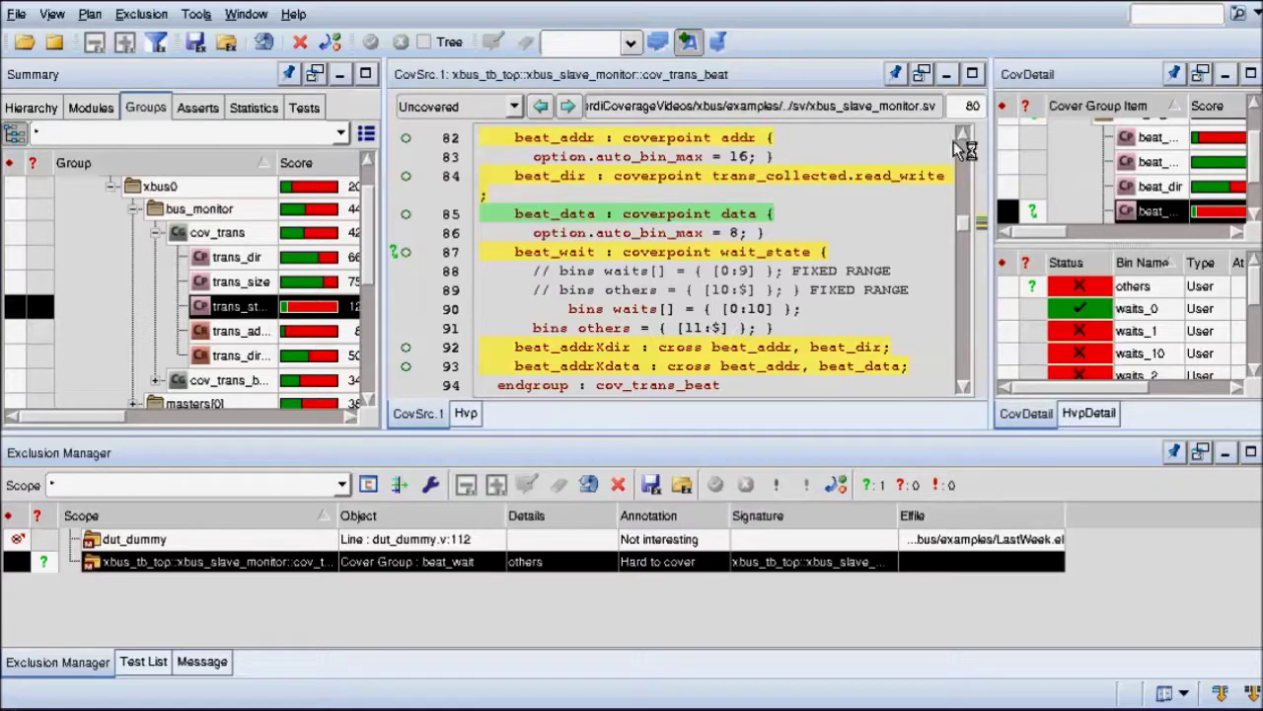
drag(999, 194, 848, 192)
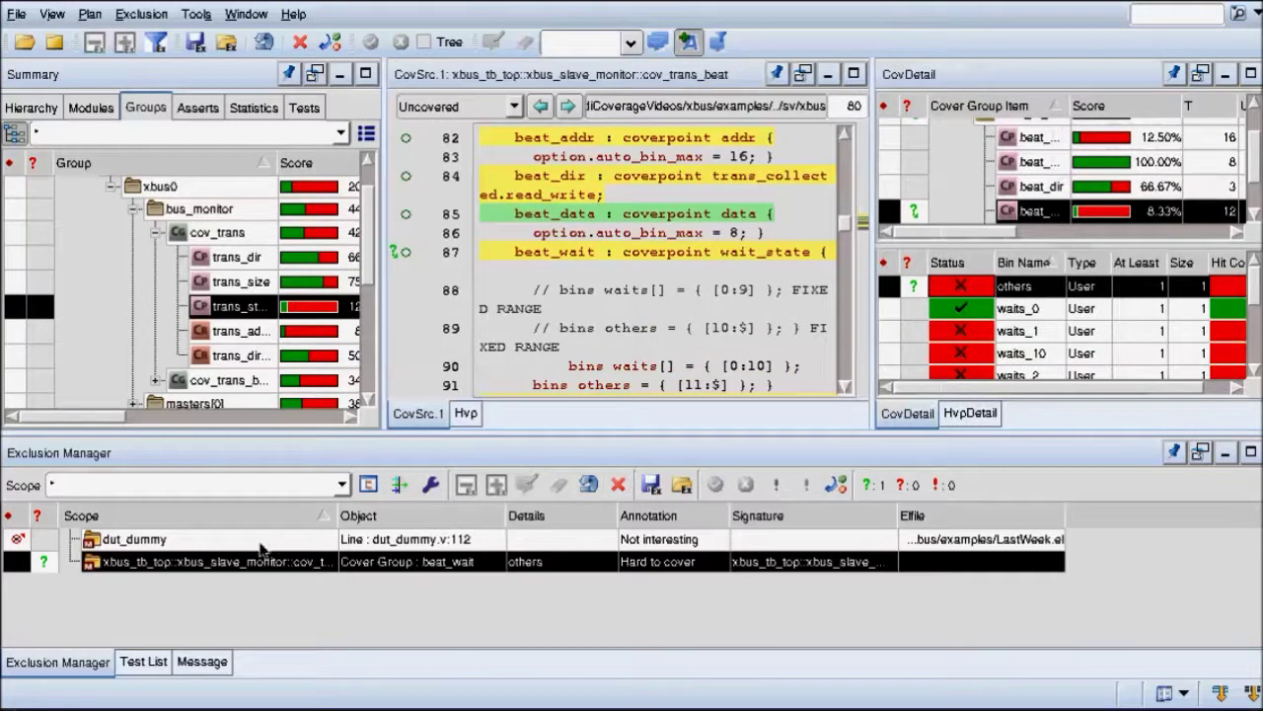
Step: Approve the exclusion under review for the beat_wait bin others and recalculate the coverage scores
click(194, 543)
click(191, 563)
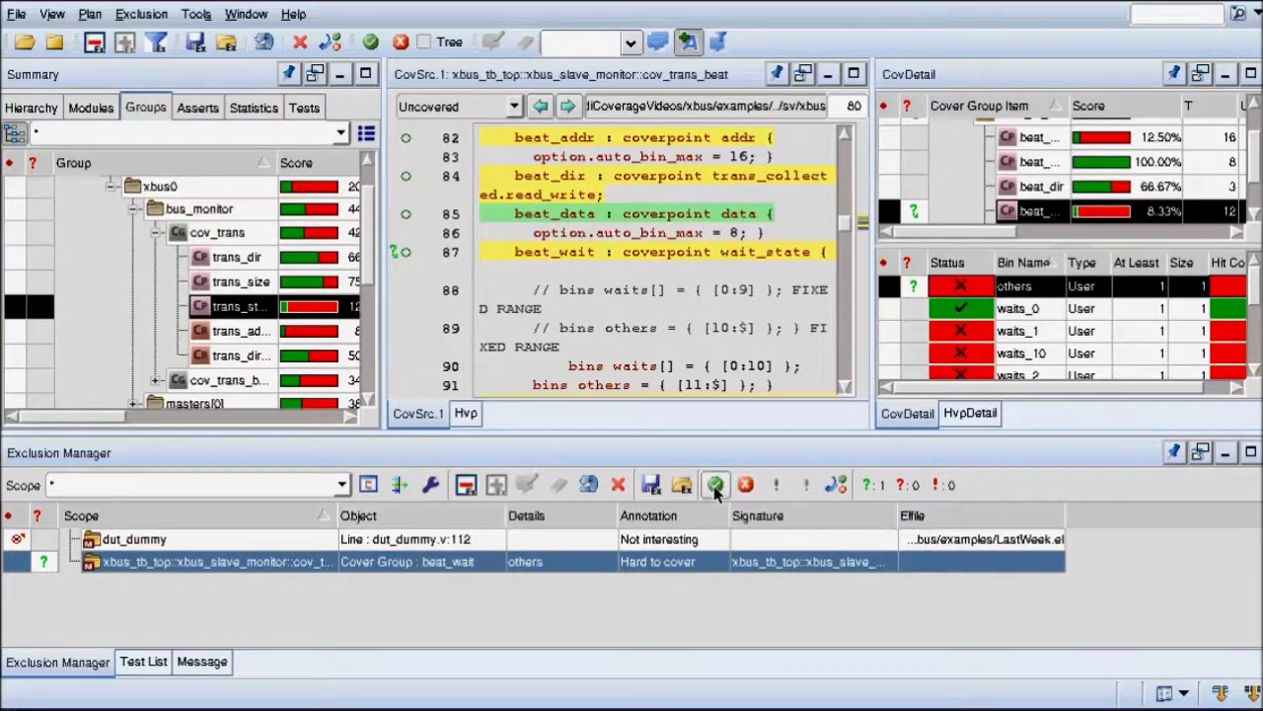
click(714, 484)
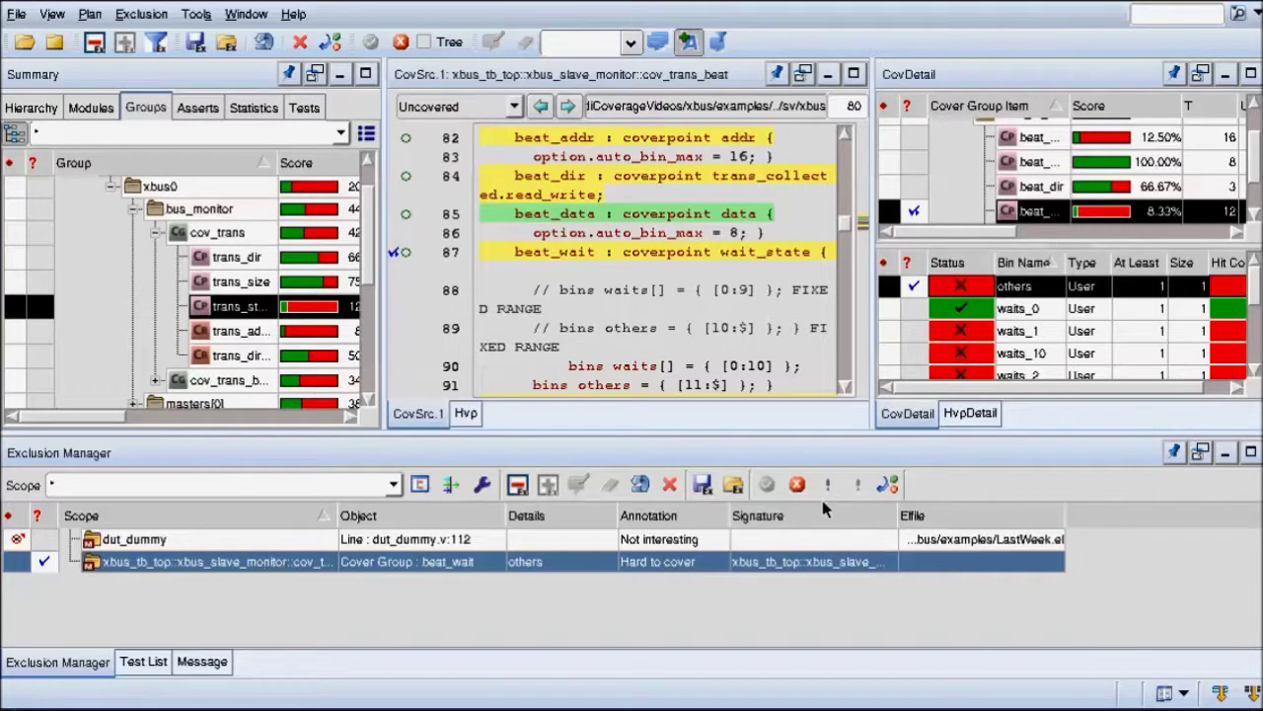
click(640, 485)
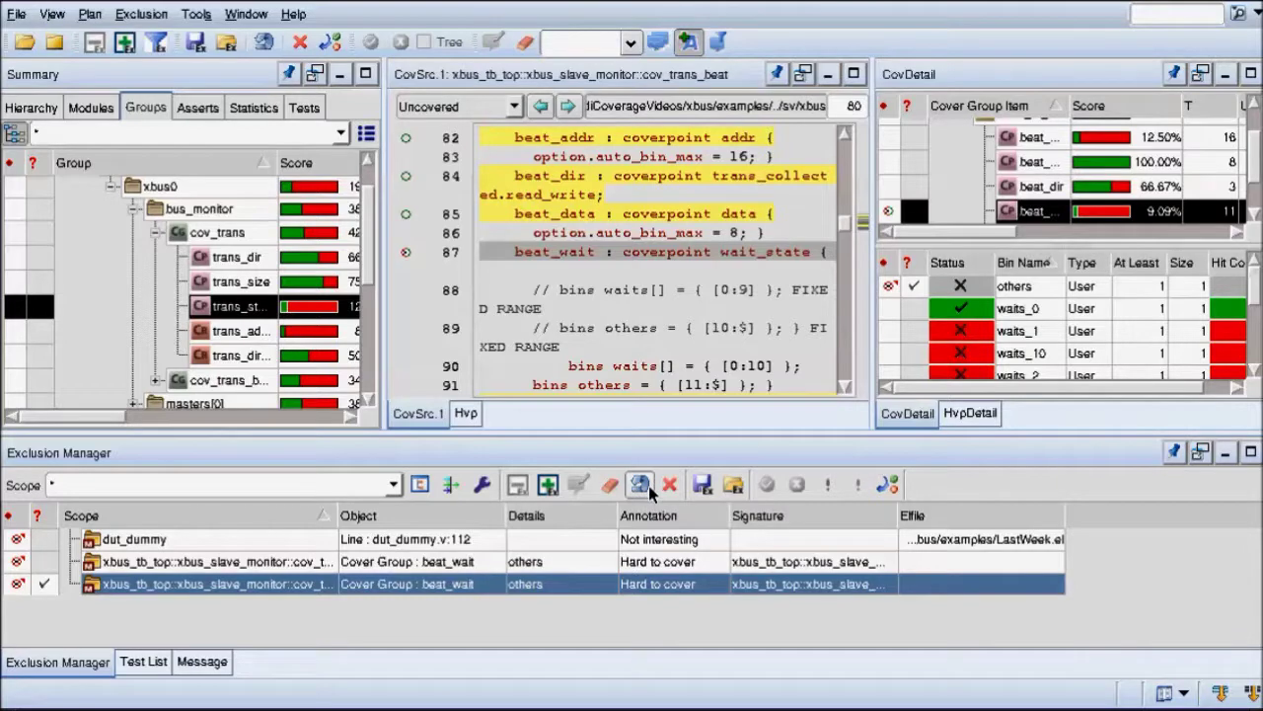
Step: Clear all exclusion reviews, agreeing to the confirmation
click(890, 485)
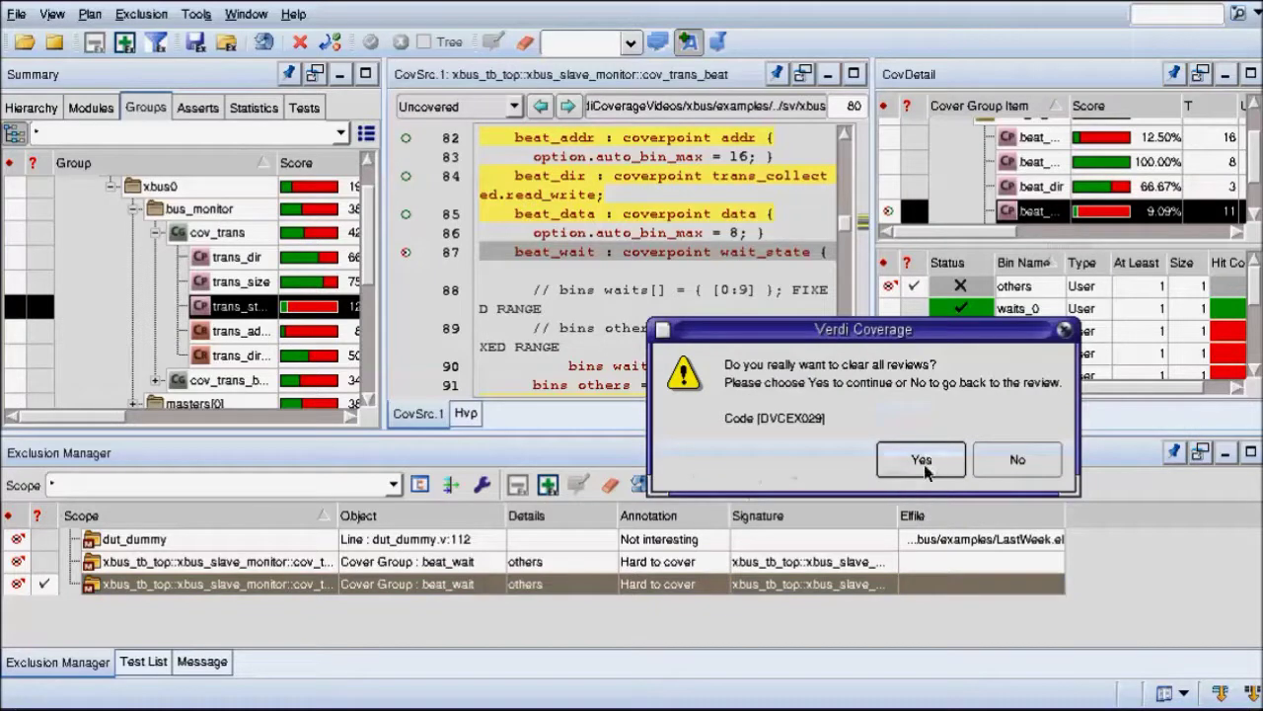
click(923, 464)
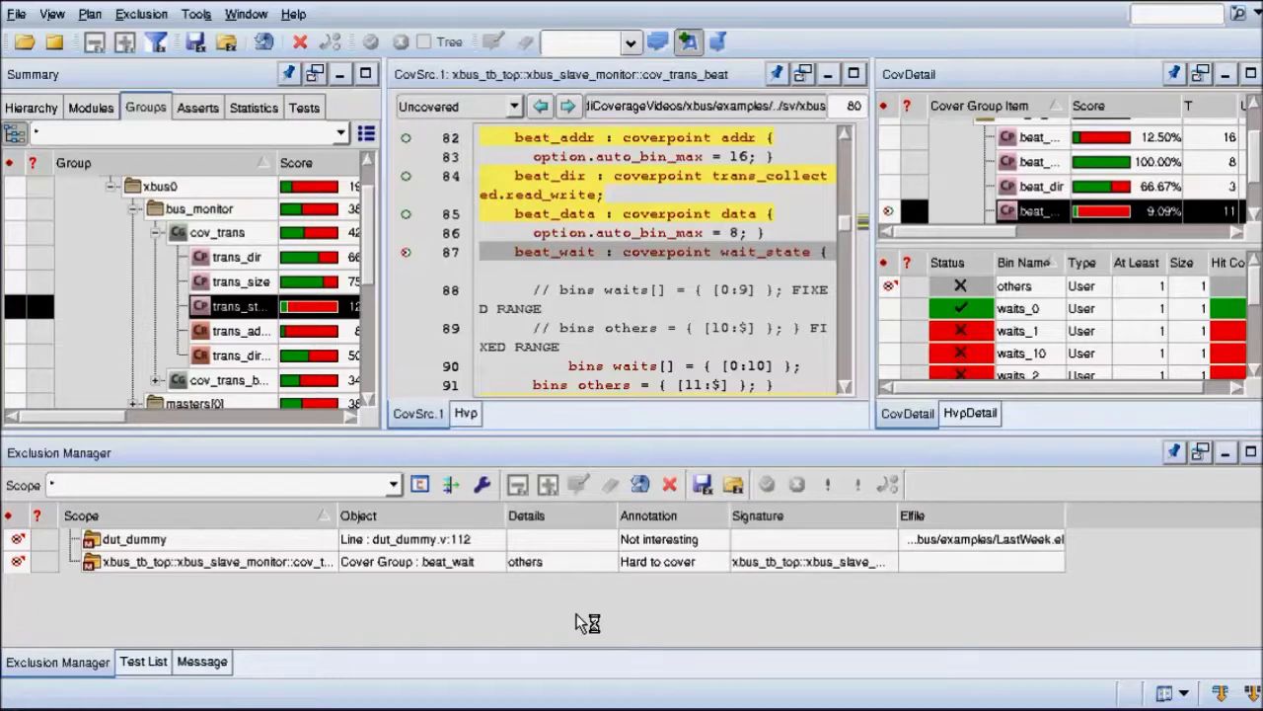
mouse_move(614, 135)
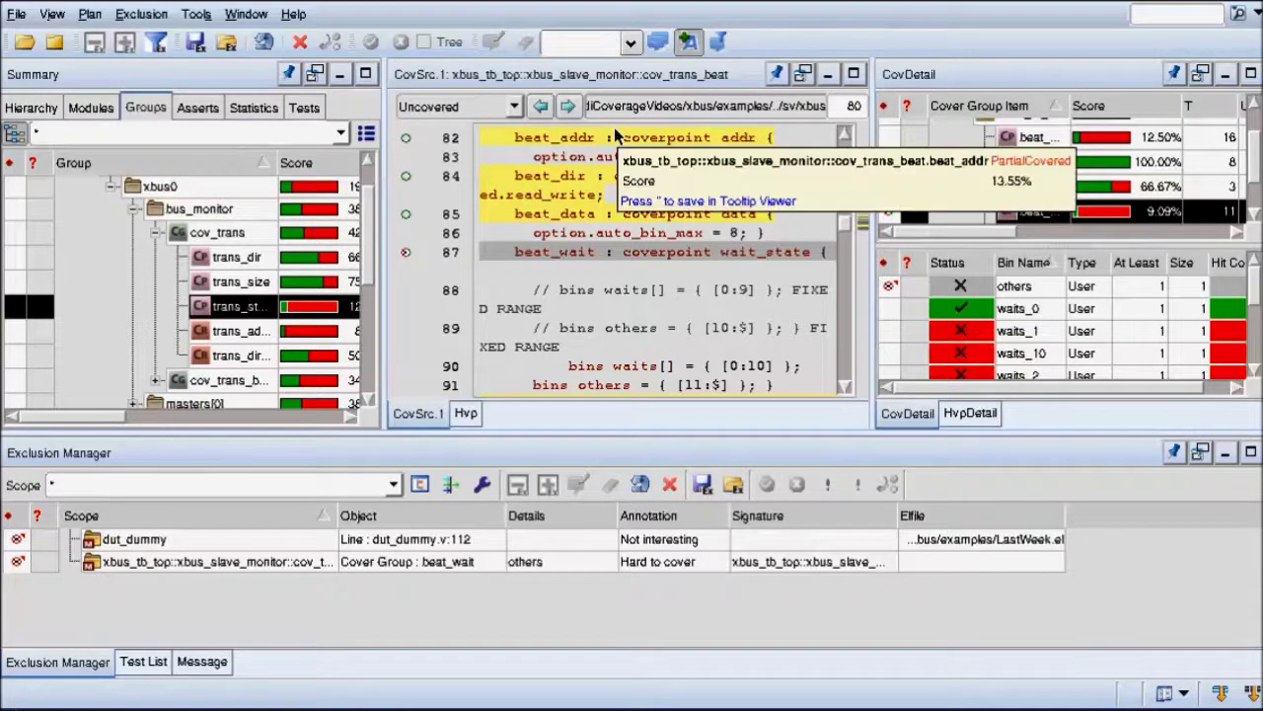